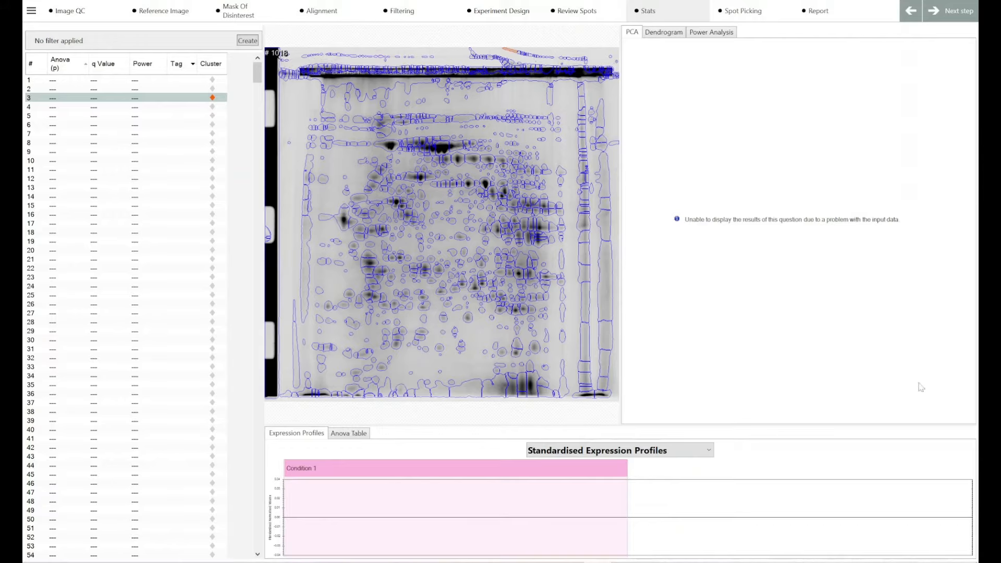
Open the pI and MW calibration for the manual picking image in the Spot Picking stage.
click(735, 7)
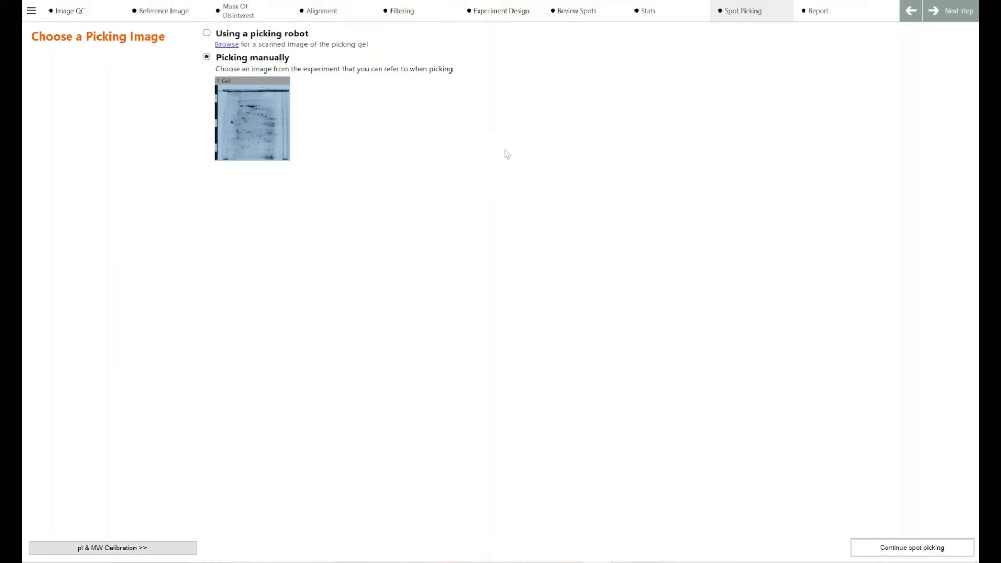
click(119, 548)
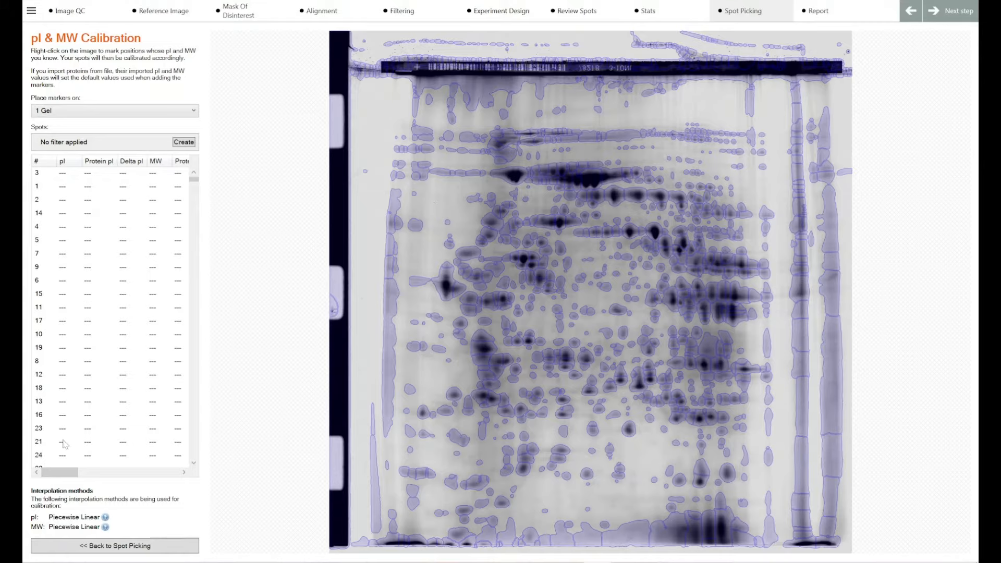
drag(68, 473, 46, 480)
Add a pI marker with the value 3 at the left end of the dark strip across the top of the gel.
mouse_move(385, 72)
right_click(386, 71)
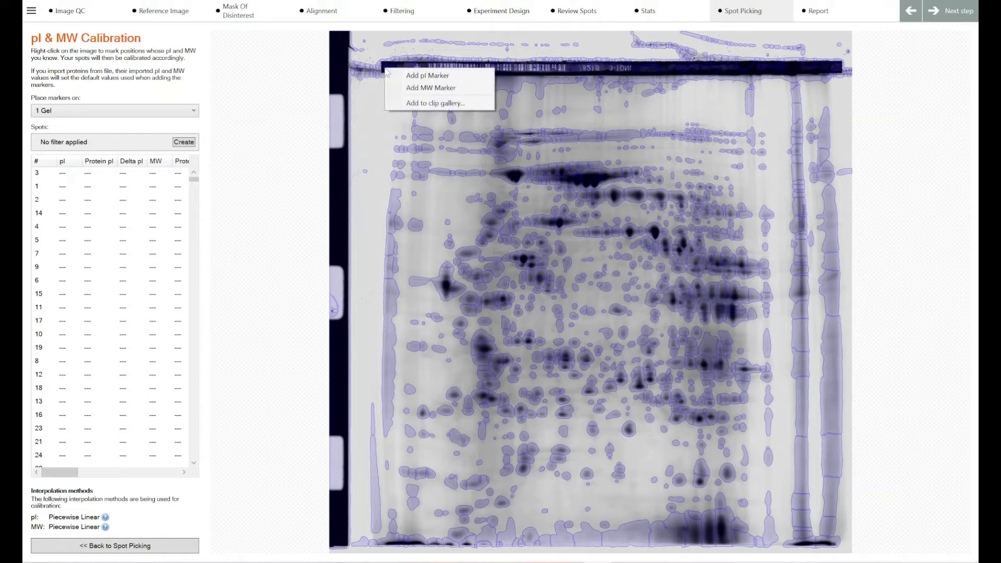
click(393, 77)
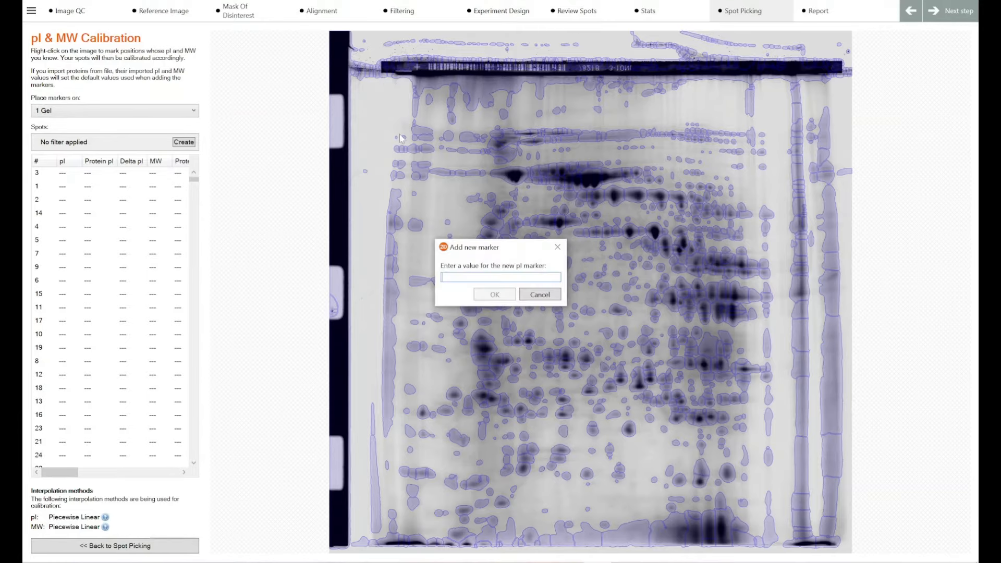
text(3)
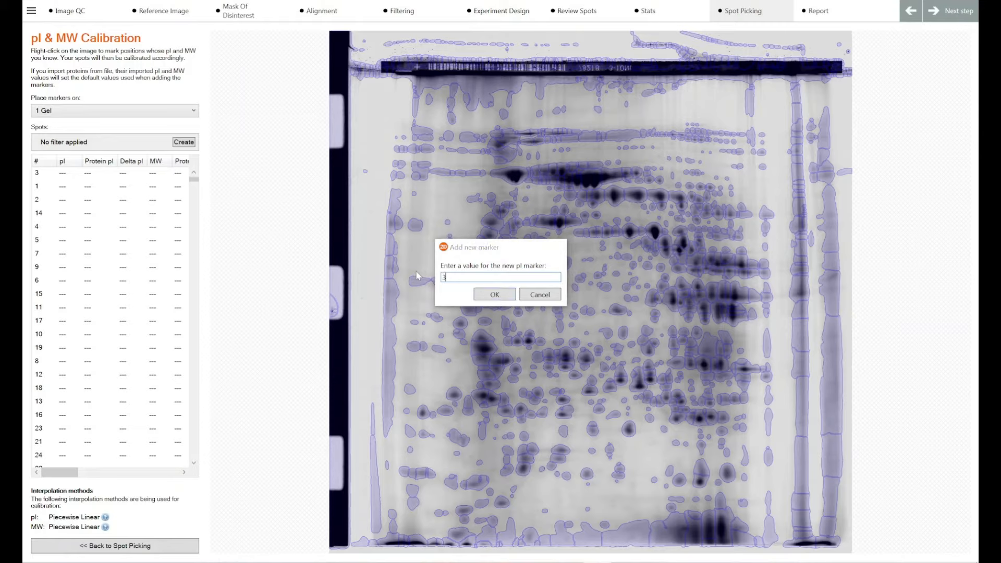
key(Return)
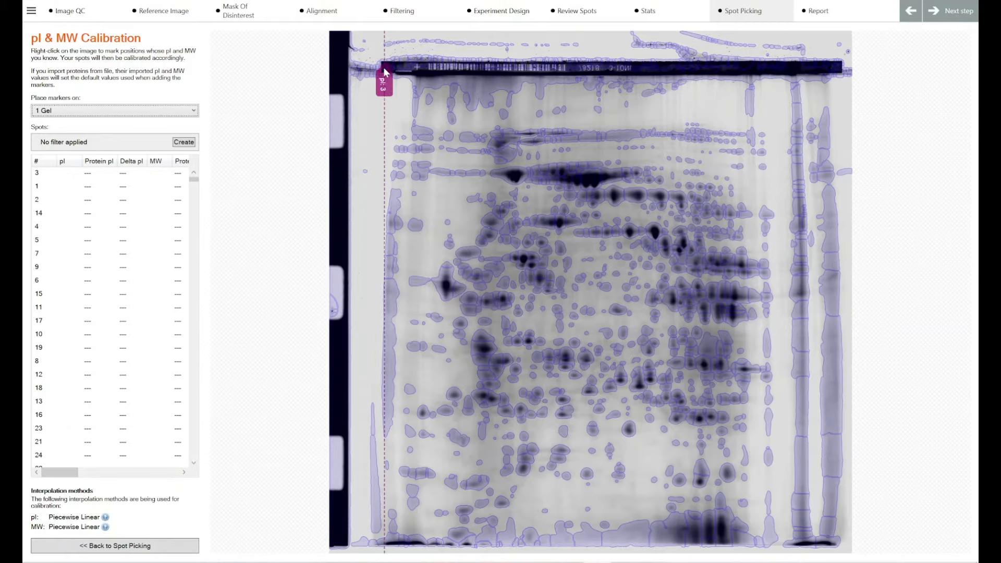
Add a pI marker with the value 10 at the right end of the dark strip on the gel.
right_click(842, 68)
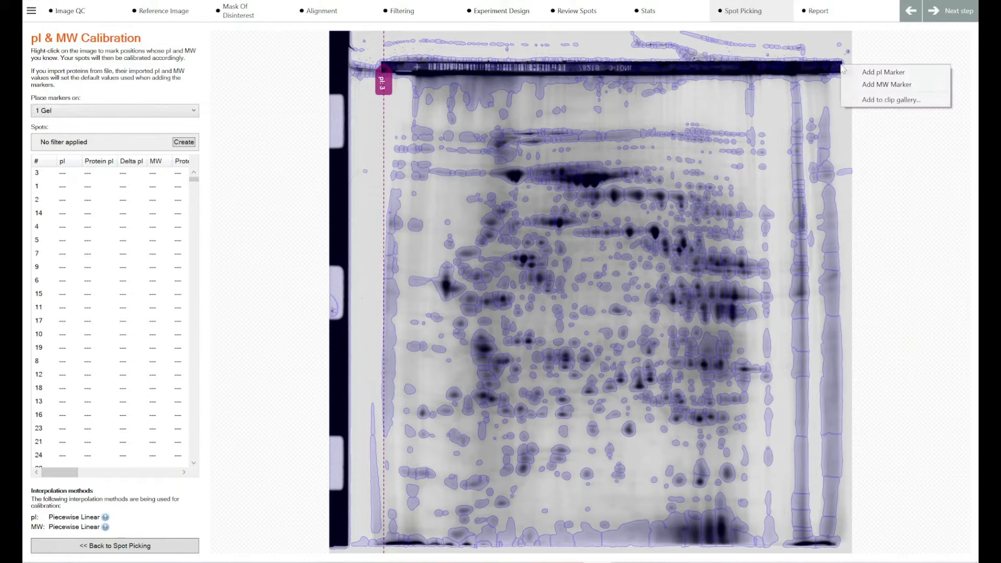
click(855, 72)
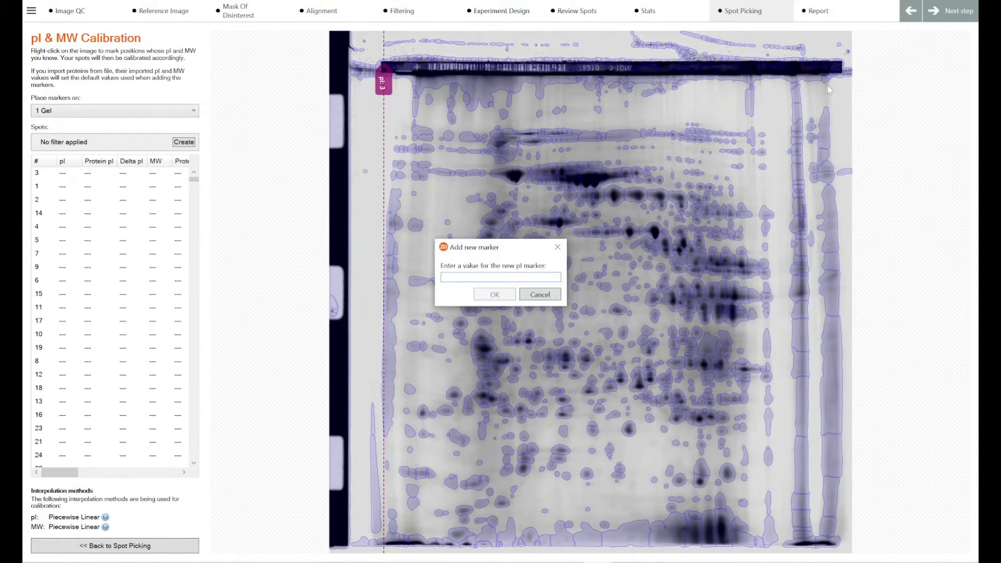
text(10)
key(Return)
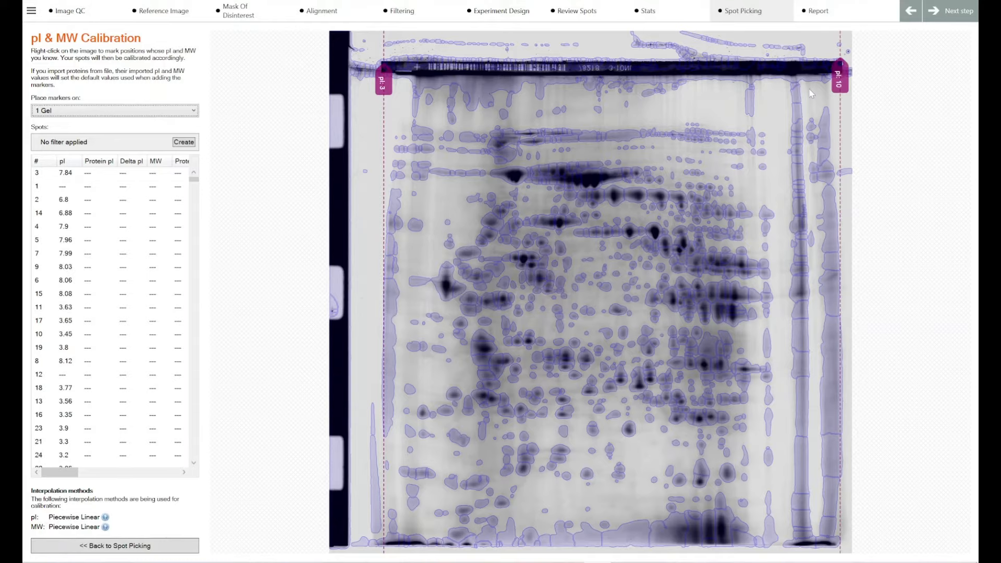
Move the pI 10 and pI 3 markers slightly inward from the ends of the strip, keeping both markers.
mouse_move(839, 79)
mouse_down()
mouse_move(786, 98)
mouse_move(836, 84)
mouse_up()
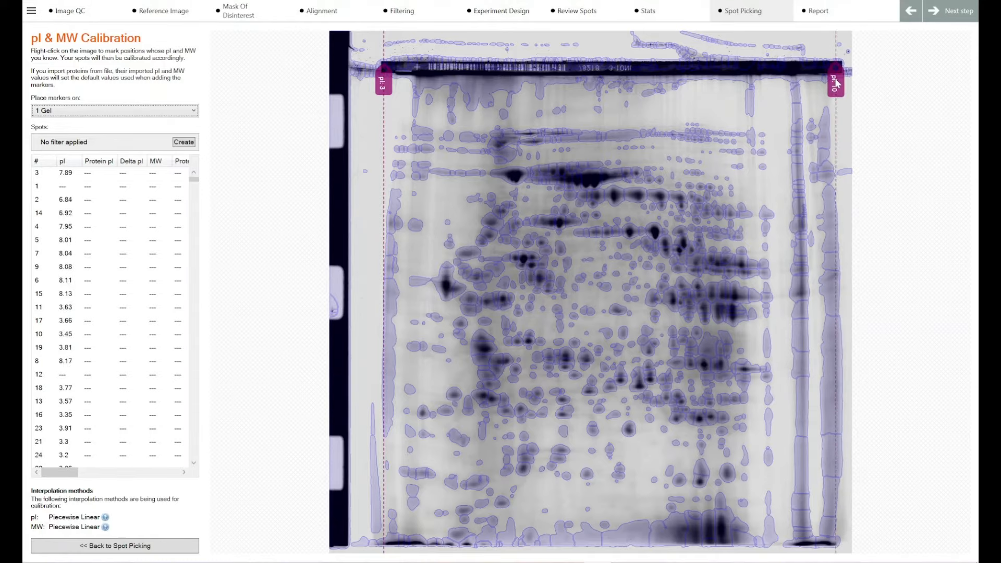
drag(387, 82, 390, 83)
right_click(389, 83)
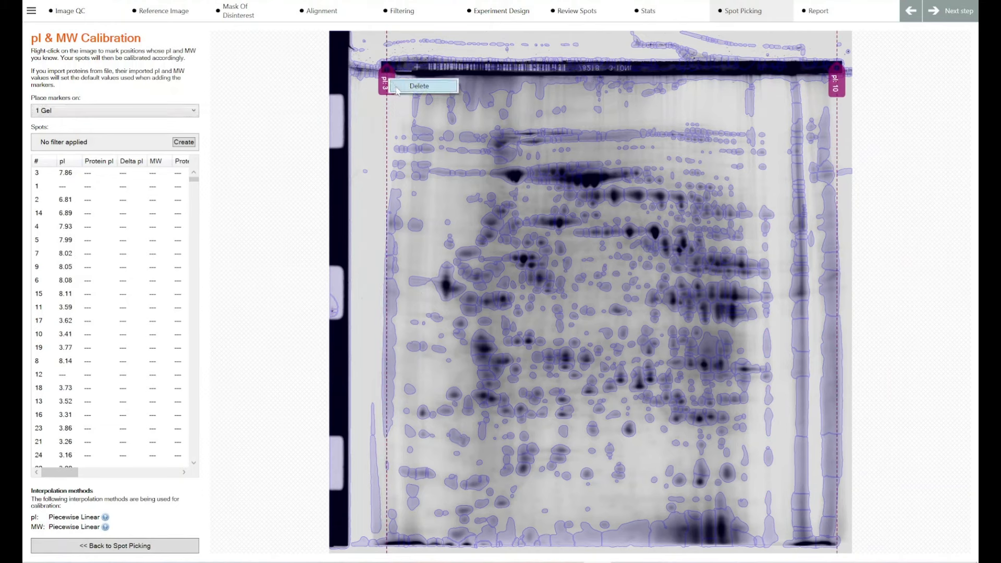
click(365, 125)
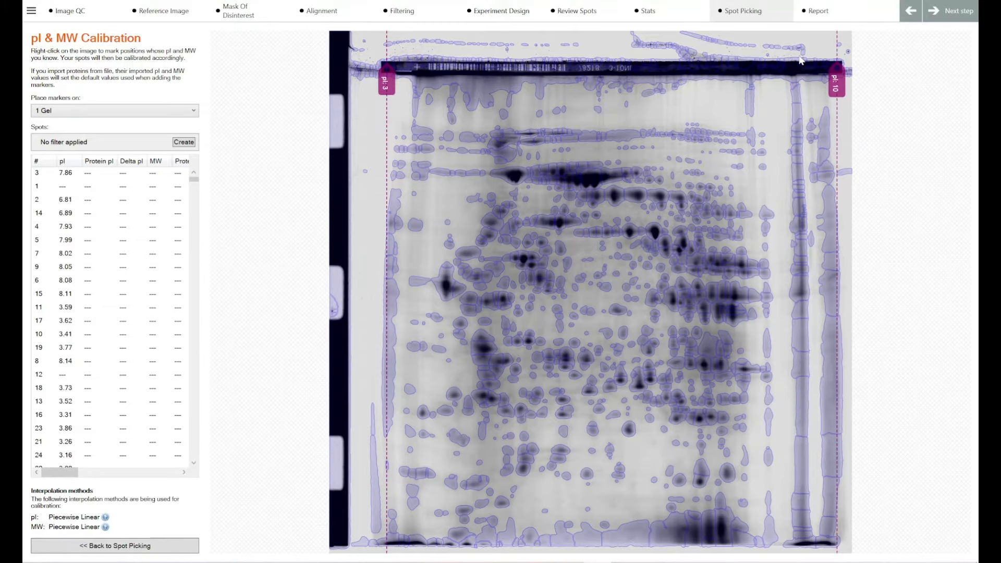
Place a pI marker of 3.5 on the strip a short way right of the pI 3 marker and check the calibrated pI of two spots.
mouse_move(798, 72)
mouse_move(386, 68)
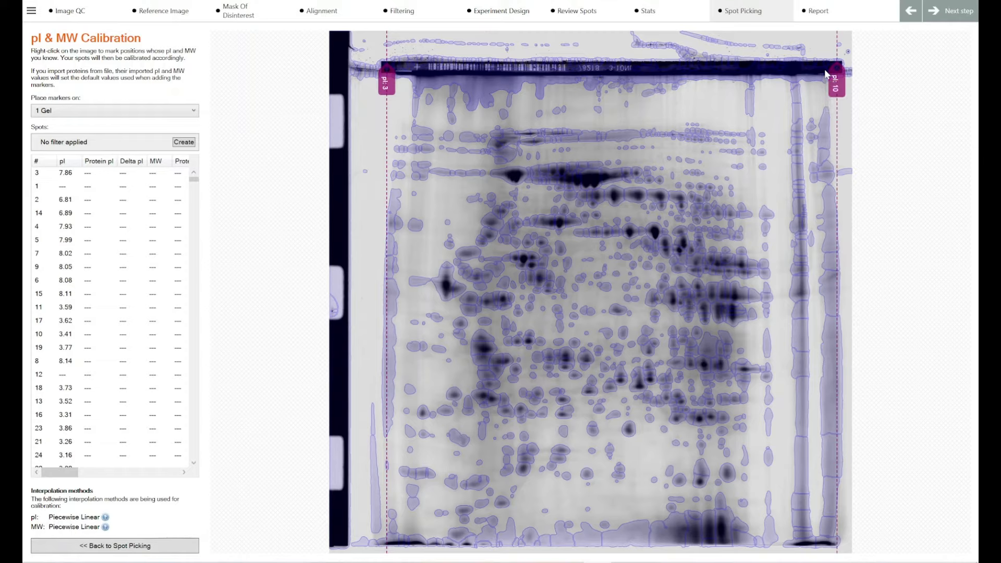
mouse_move(500, 93)
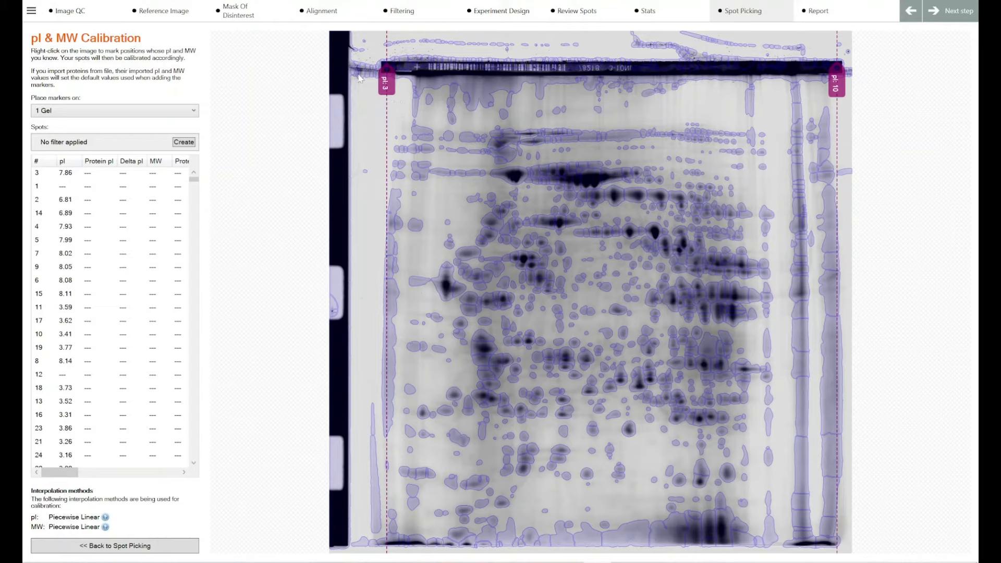
right_click(484, 77)
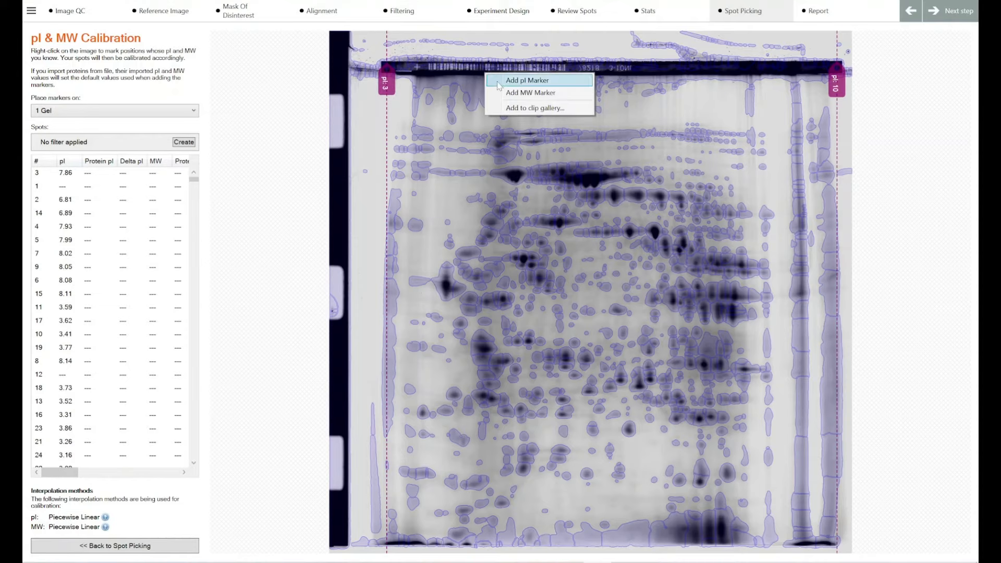
click(515, 75)
text(3.5)
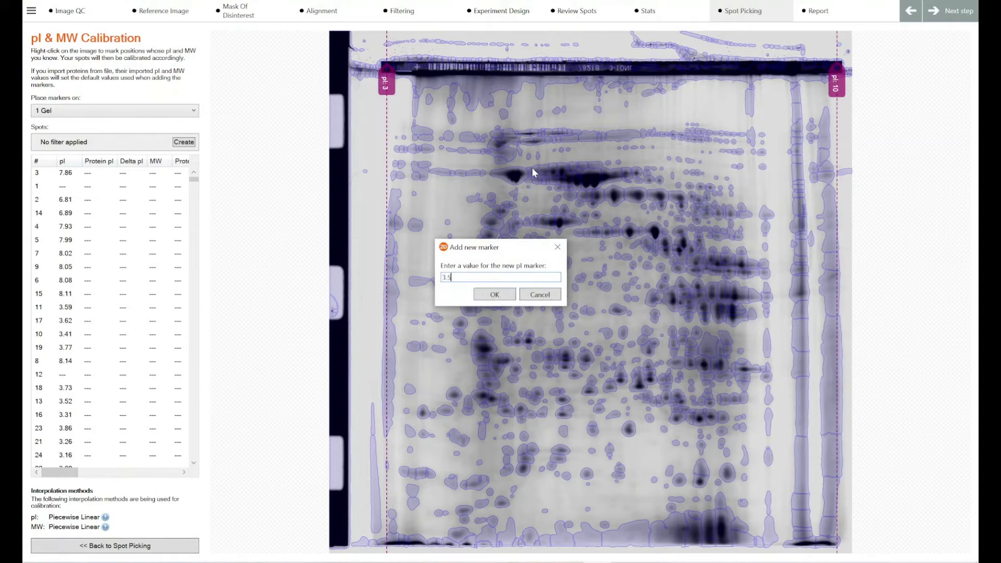
click(494, 294)
drag(807, 83, 463, 84)
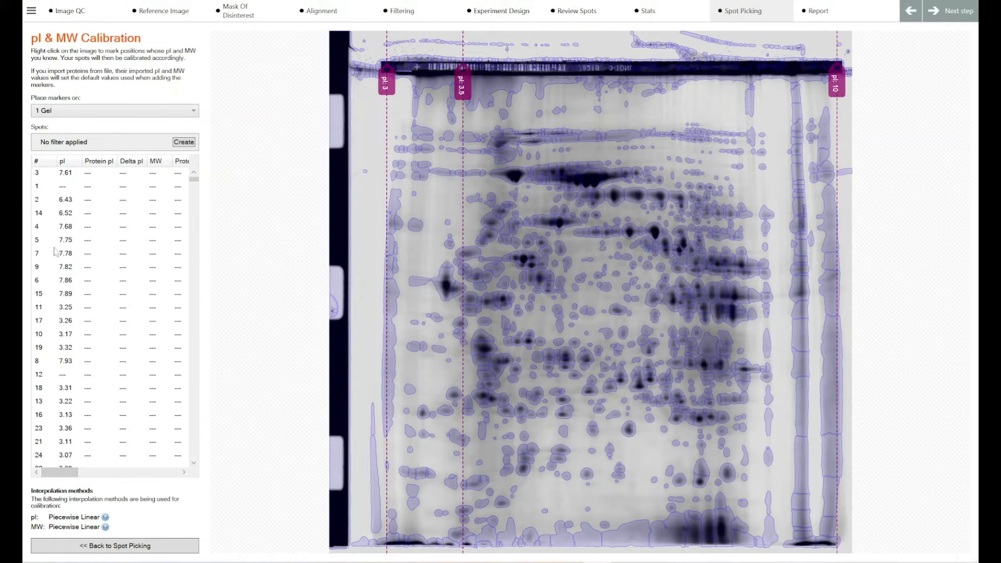
click(493, 307)
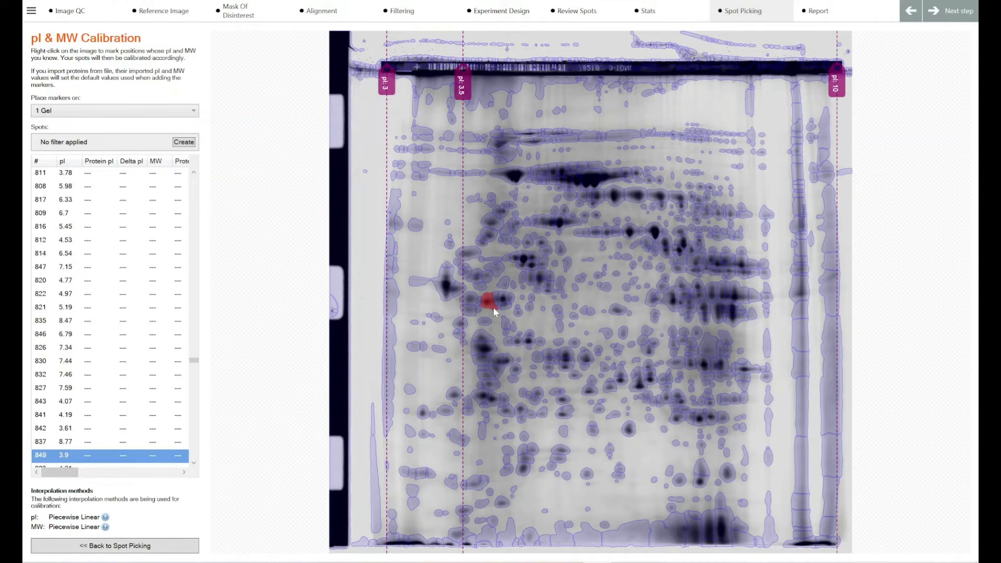
click(480, 400)
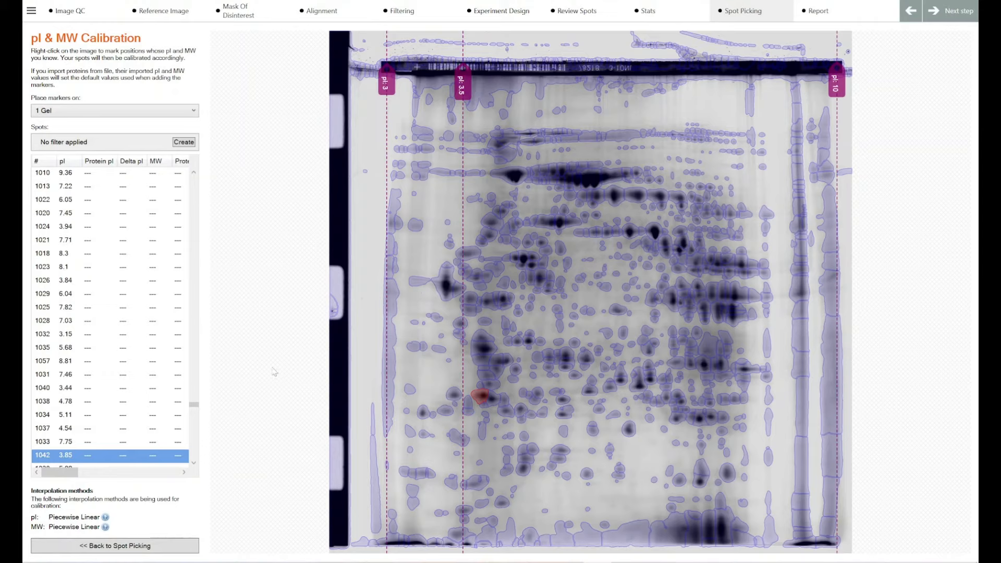
Add an MW marker of 10000 above the upper horizontal bands and align it with the pI 3 line.
right_click(393, 126)
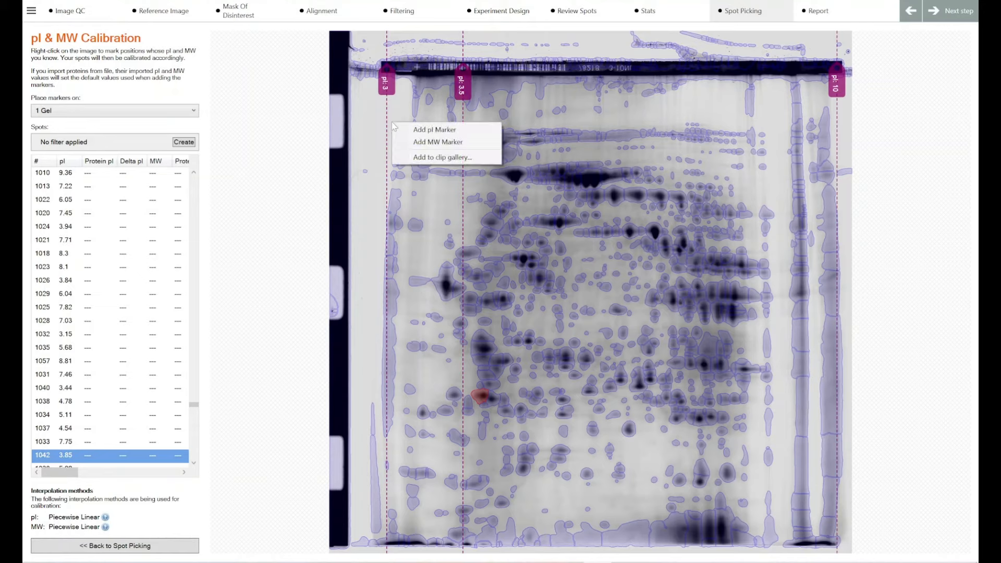
click(413, 142)
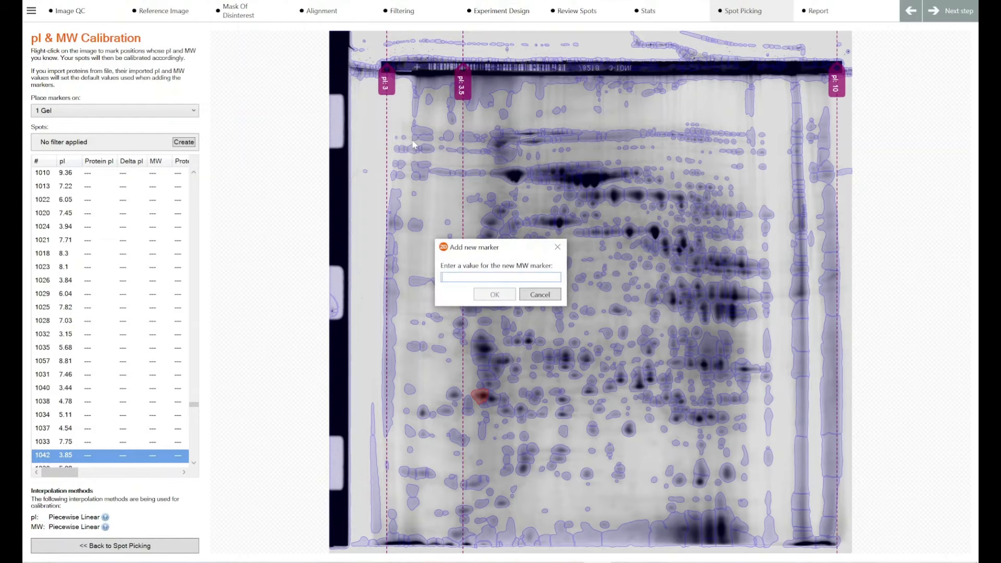
text(10,000)
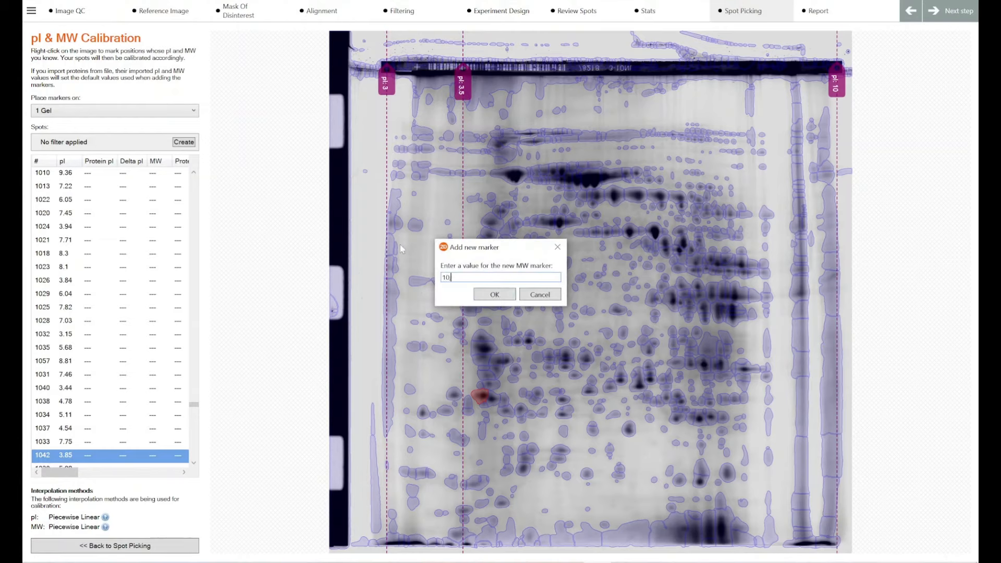
click(492, 296)
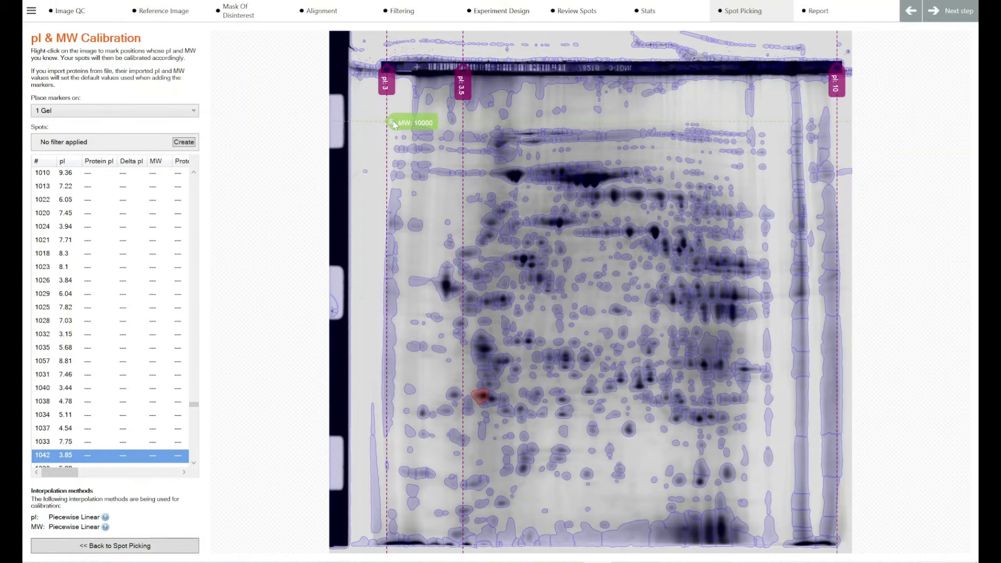
drag(406, 124, 402, 126)
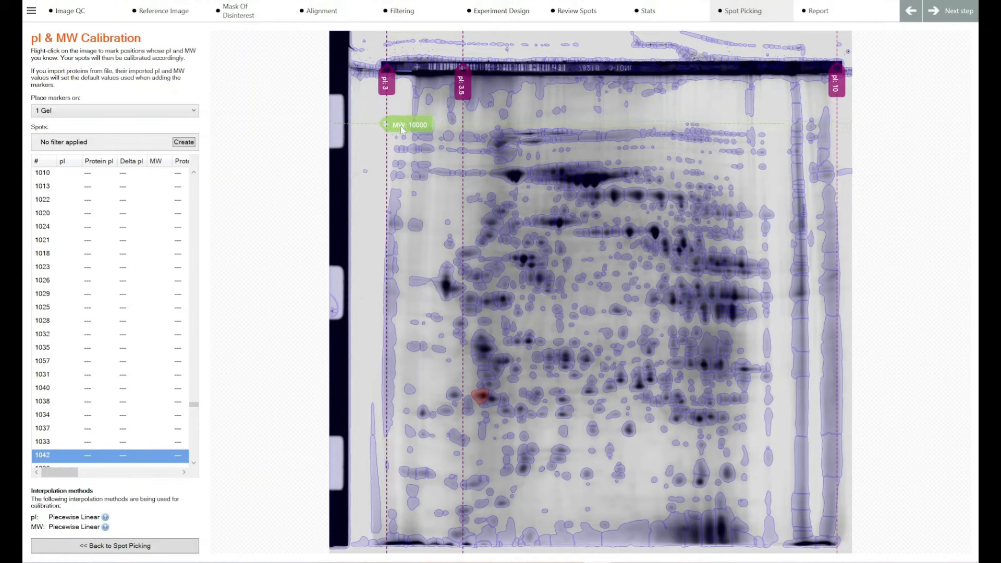
Add an MW marker of 5000 below the MW 10000 marker and align it with the pI 3 line.
right_click(408, 210)
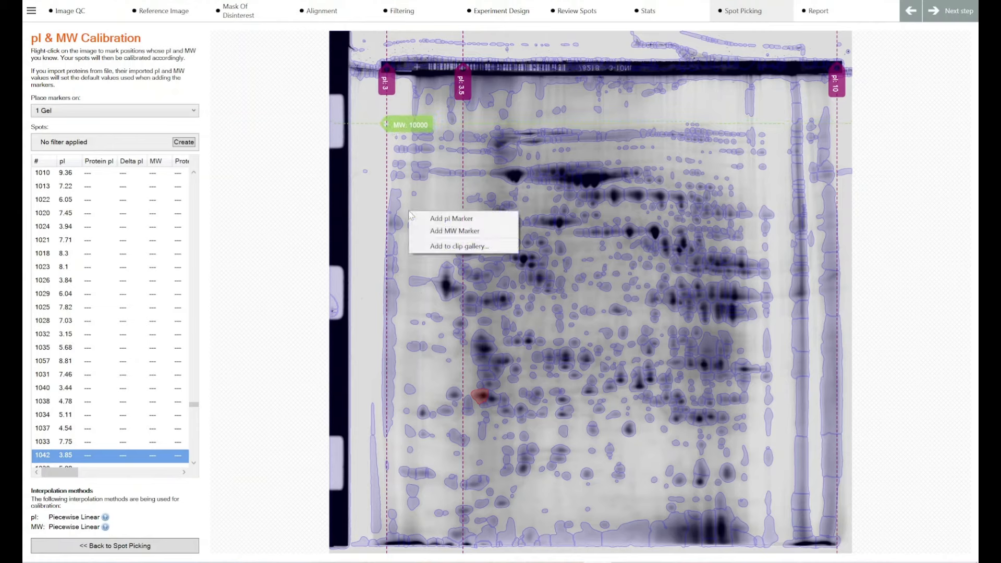
click(430, 231)
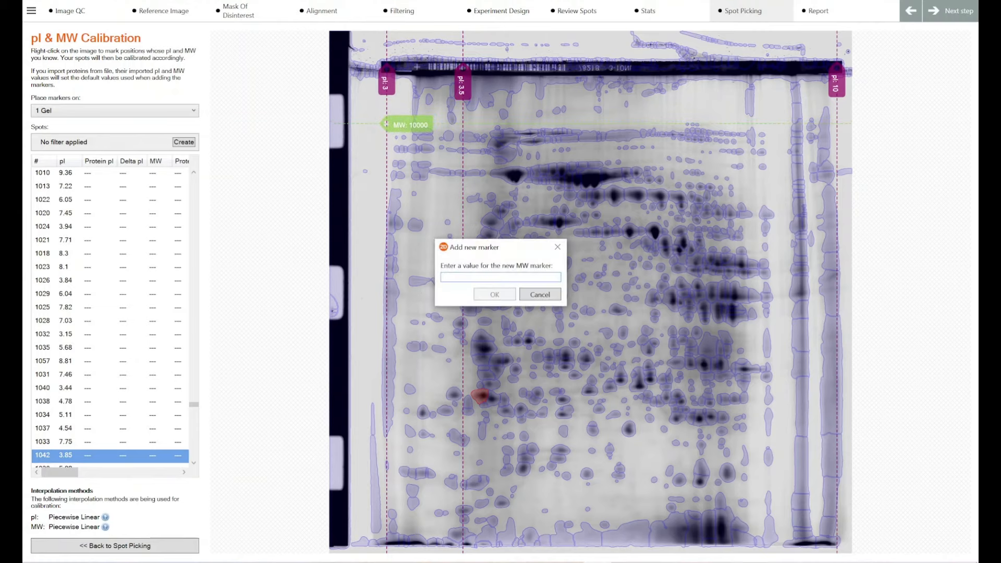
text(5000)
key(Return)
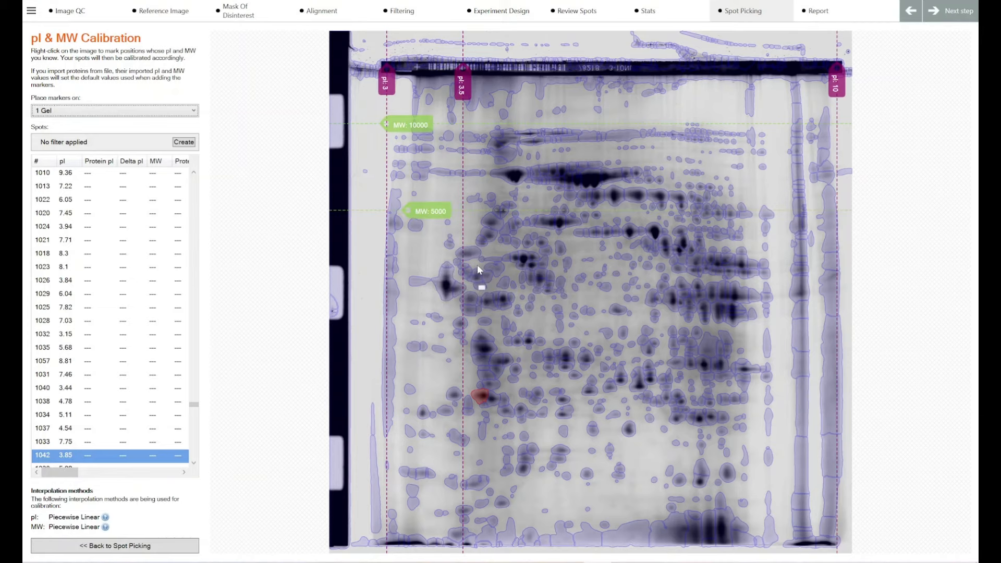
drag(432, 213, 410, 220)
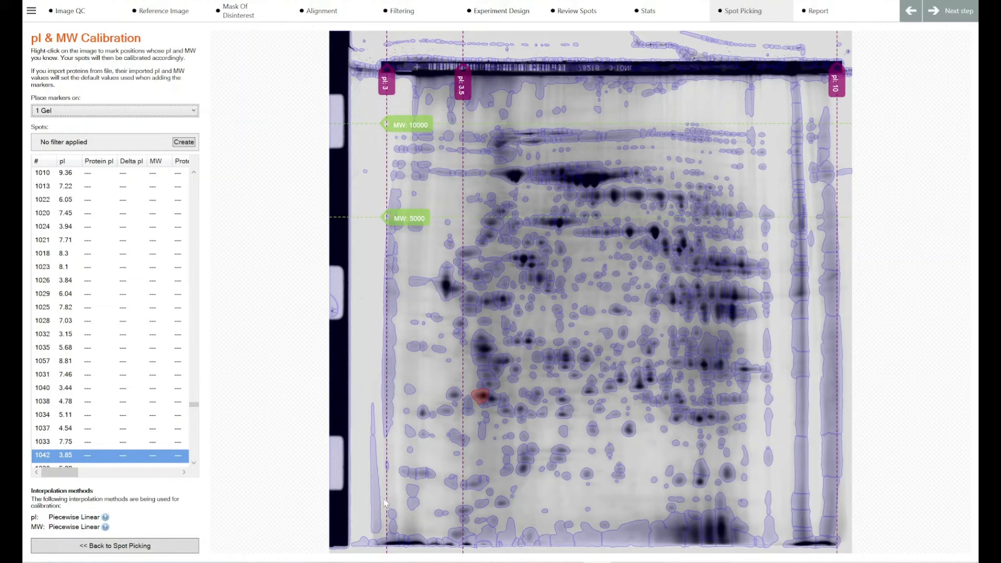
Examine the calibrated pI and MW of several spots between the two MW markers, plus the protein accession and description columns.
click(503, 180)
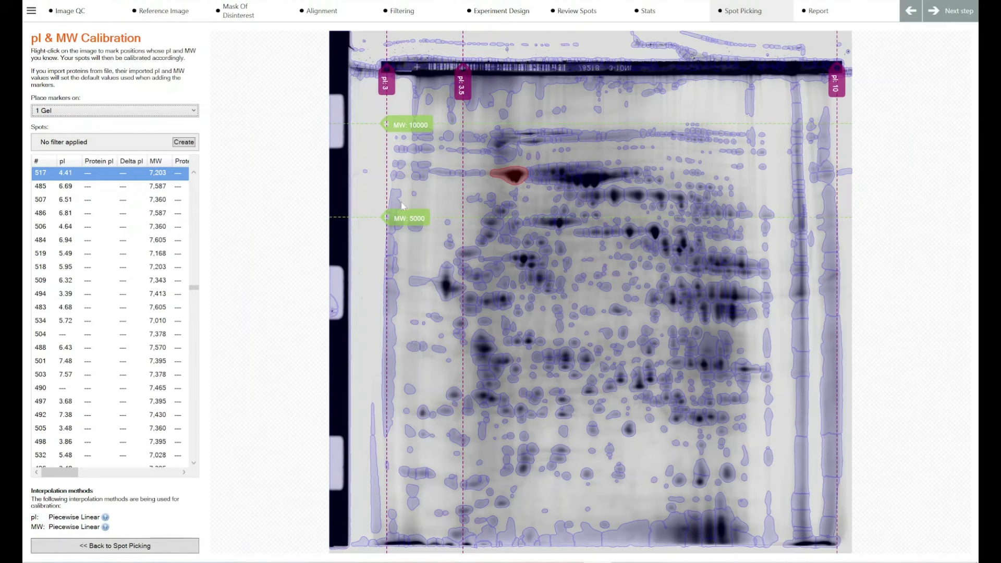
click(506, 157)
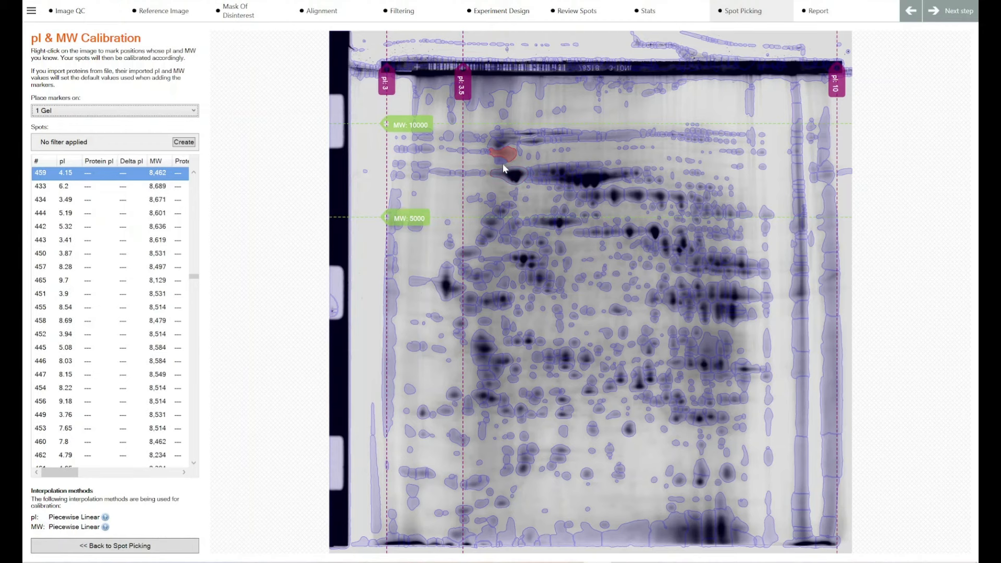
click(501, 160)
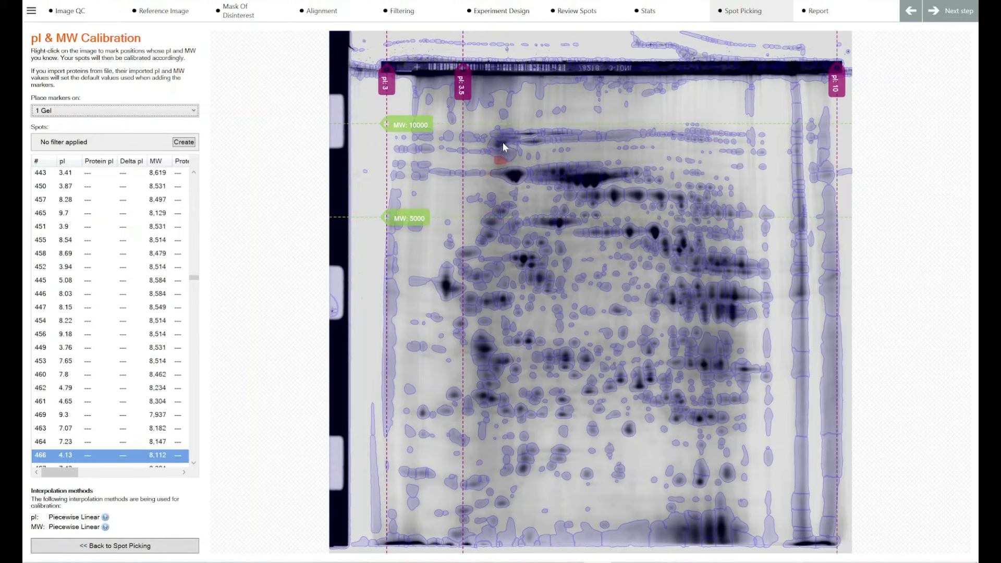
click(528, 157)
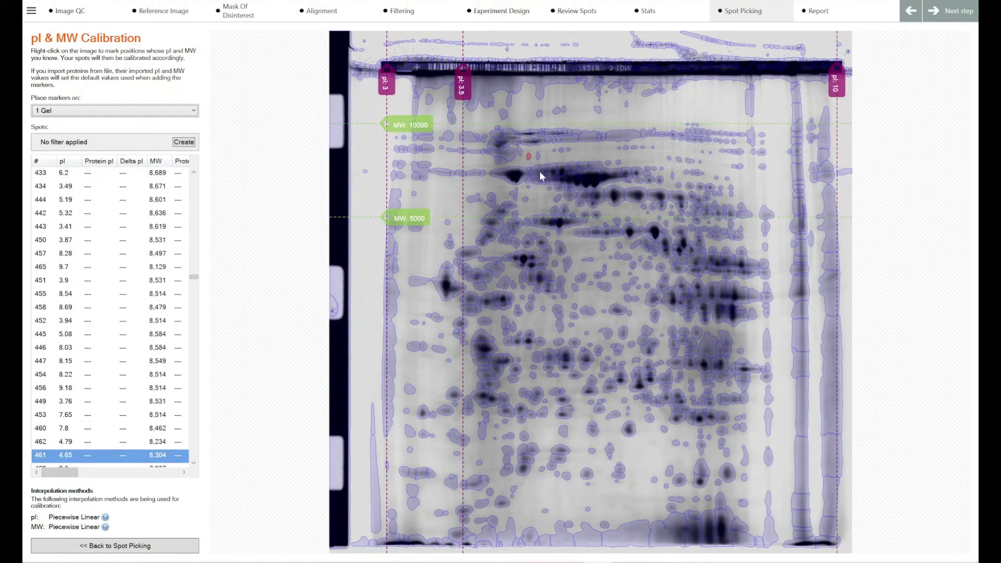
click(541, 171)
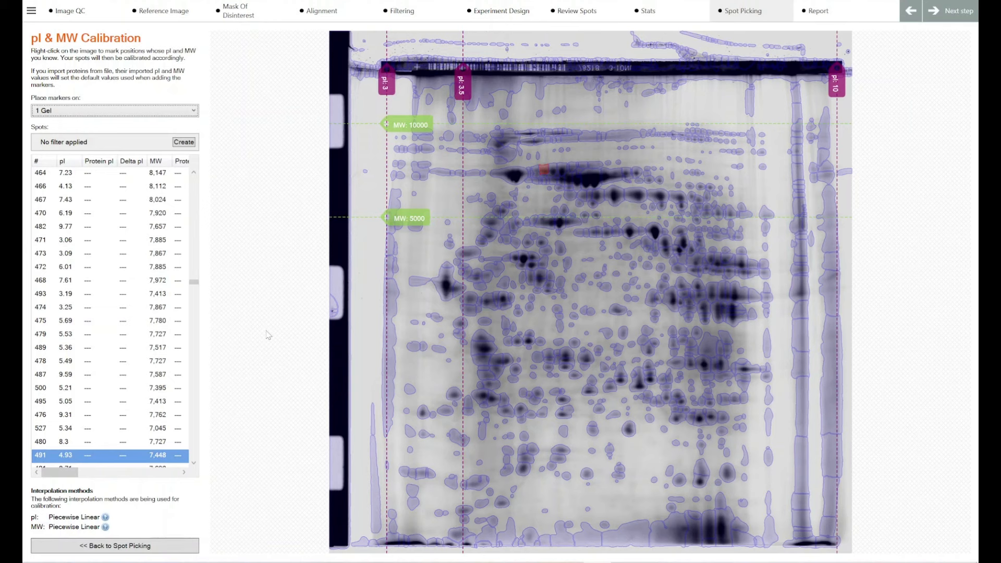
click(562, 170)
click(554, 169)
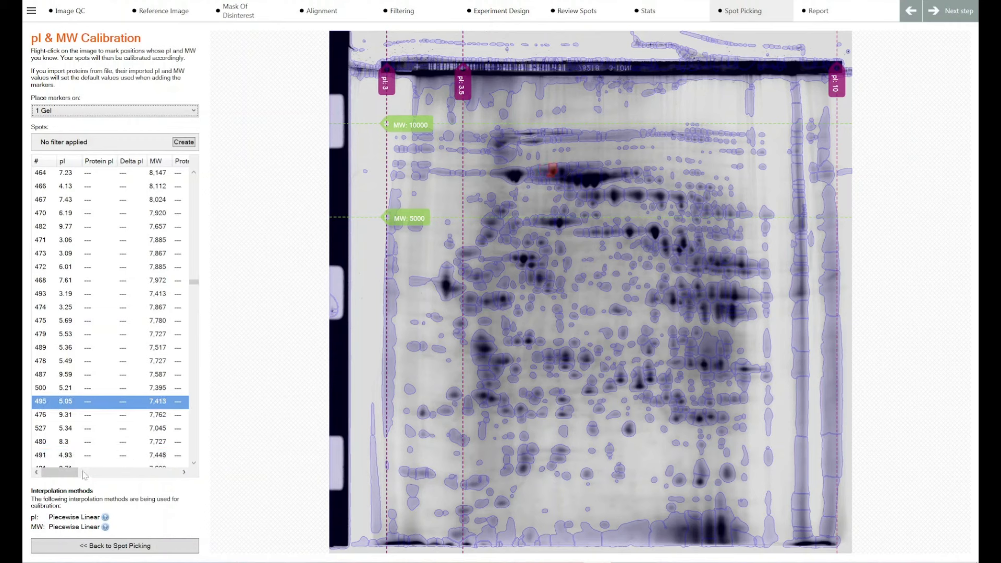
drag(62, 474, 131, 480)
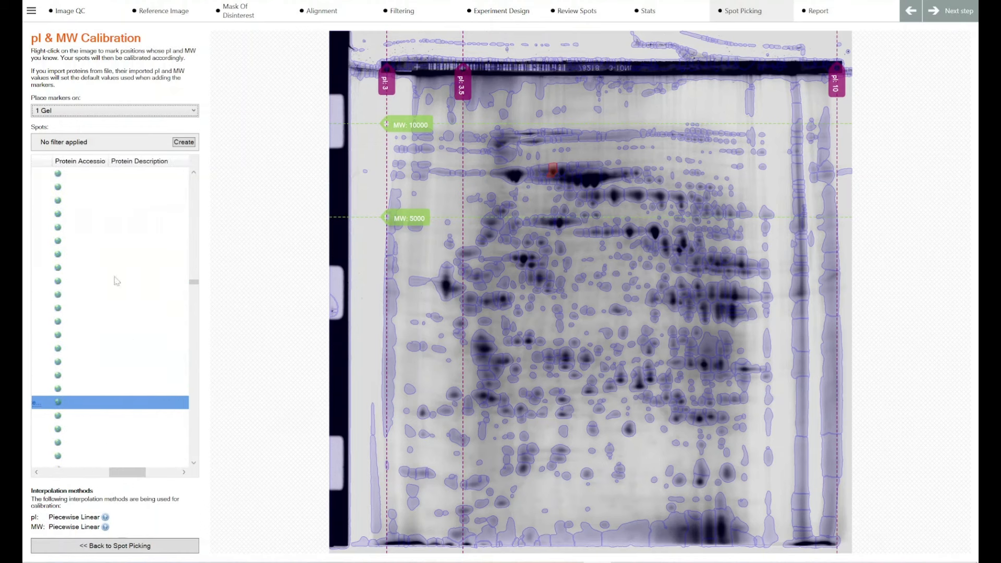